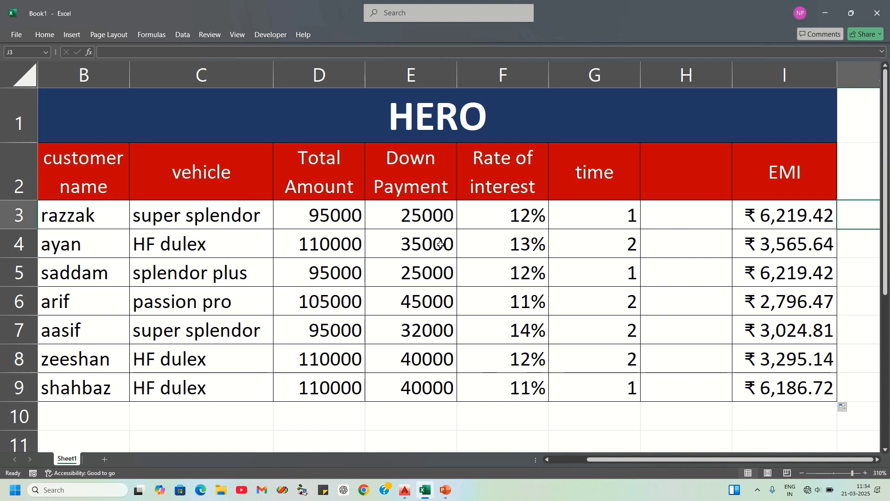
Review the table's title and its customer name, vehicle, total amount, down payment, rate of interest and time columns
{"action": "left_click", "coordinate": [506, 112]}
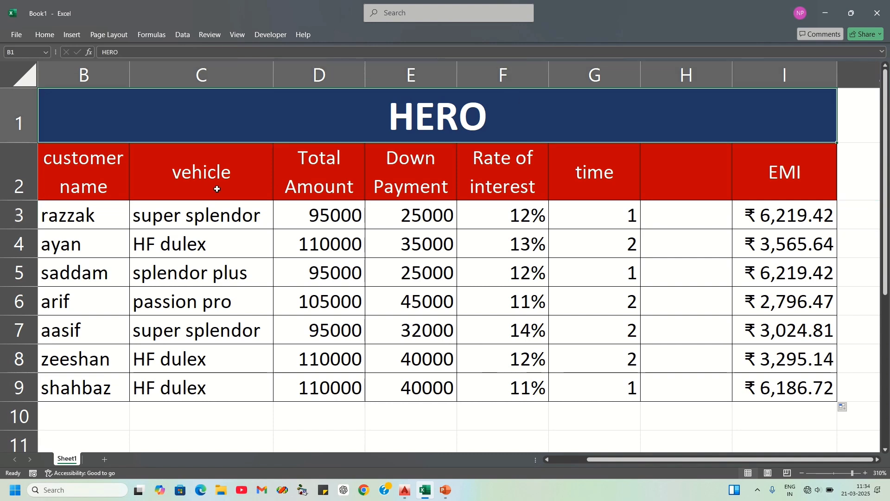
{"action": "left_click_drag", "start_coordinate": [104, 216], "coordinate": [87, 394]}
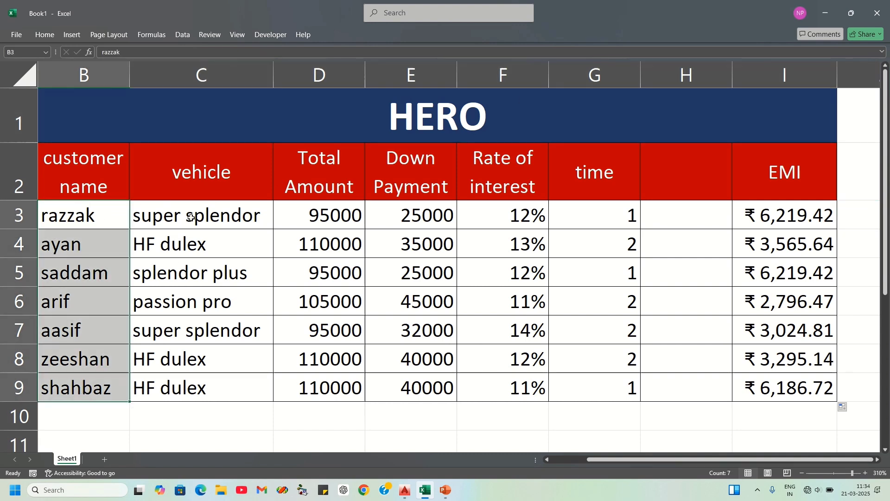
{"action": "left_click_drag", "start_coordinate": [185, 216], "coordinate": [195, 390]}
{"action": "left_click_drag", "start_coordinate": [313, 215], "coordinate": [302, 418]}
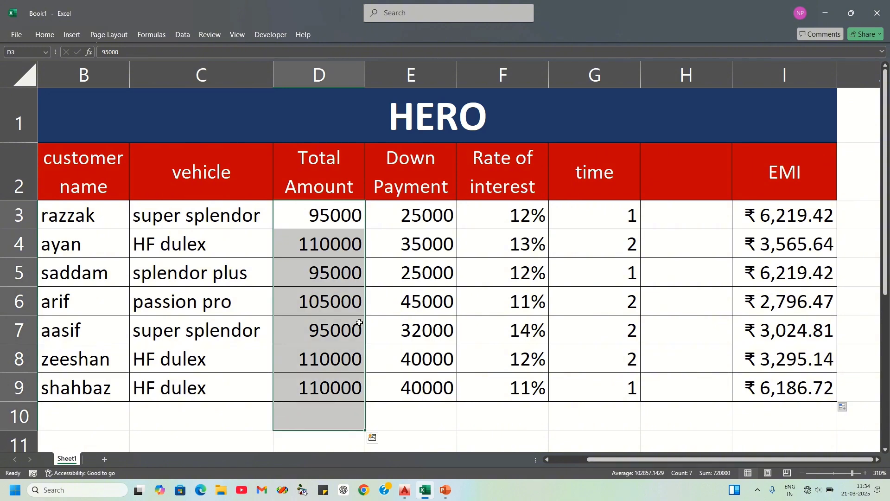
{"action": "left_click_drag", "start_coordinate": [404, 215], "coordinate": [419, 378]}
{"action": "left_click_drag", "start_coordinate": [506, 217], "coordinate": [513, 391]}
{"action": "left_click", "coordinate": [630, 214]}
{"action": "left_click_drag", "start_coordinate": [619, 282], "coordinate": [597, 389]}
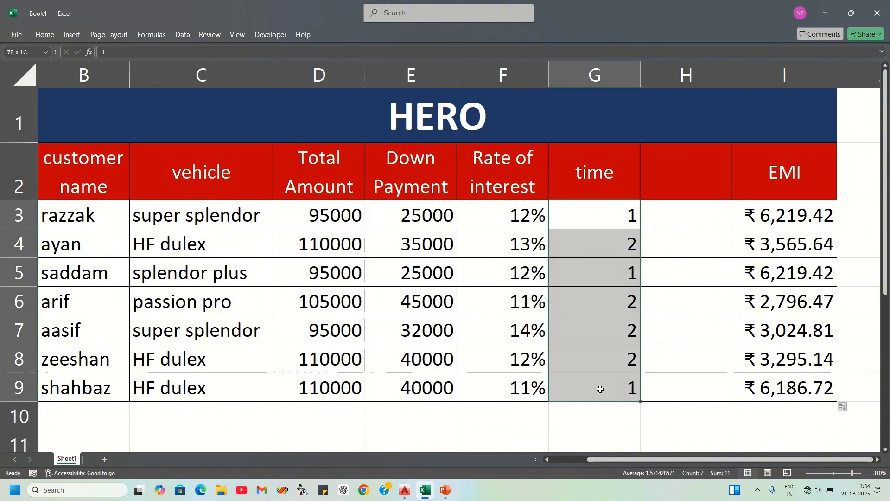
Examine the EMI formula in row 3 together with that row's total amount, down payment, rate of interest and time
{"action": "left_click", "coordinate": [767, 222]}
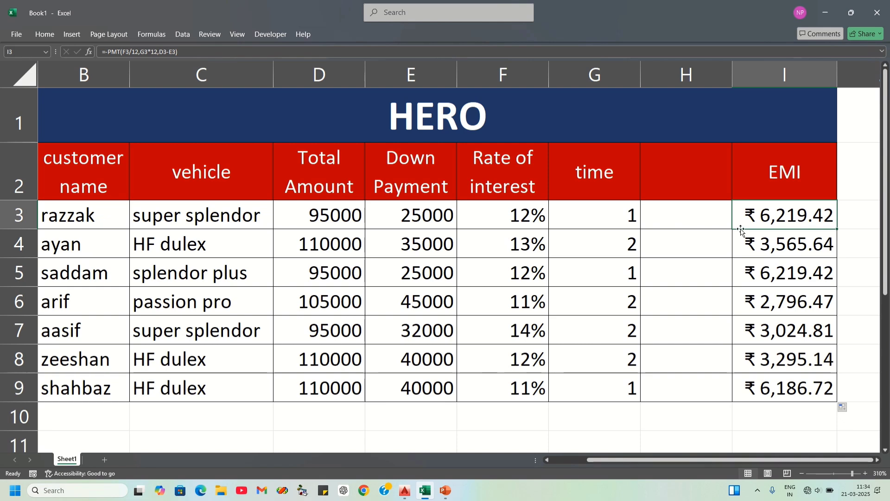
{"action": "left_click", "coordinate": [615, 222]}
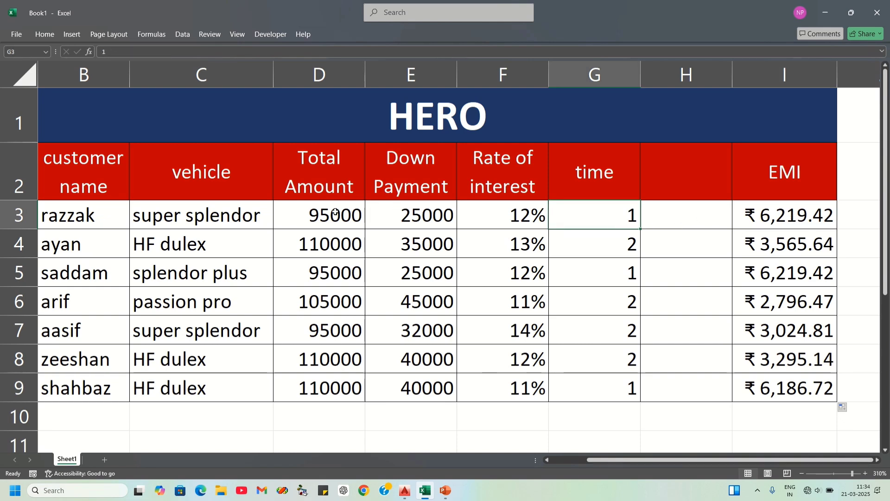
{"action": "left_click", "coordinate": [770, 212]}
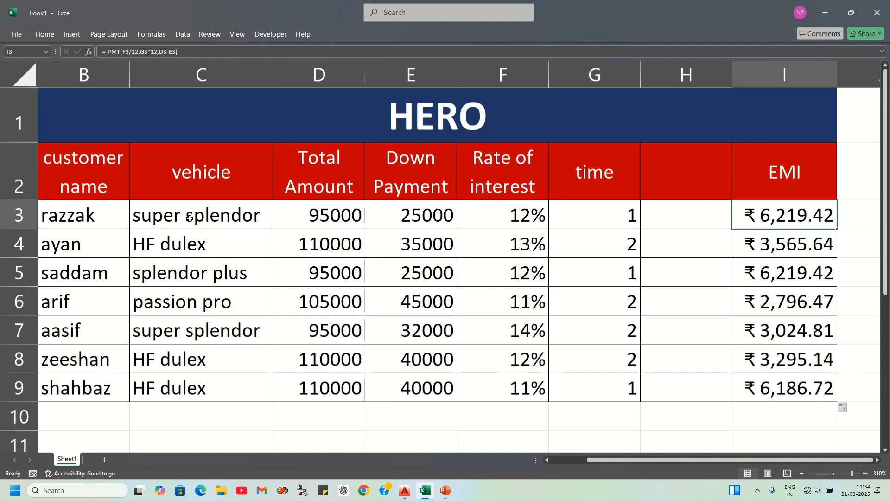
{"action": "left_click", "coordinate": [401, 212]}
{"action": "left_click", "coordinate": [344, 214]}
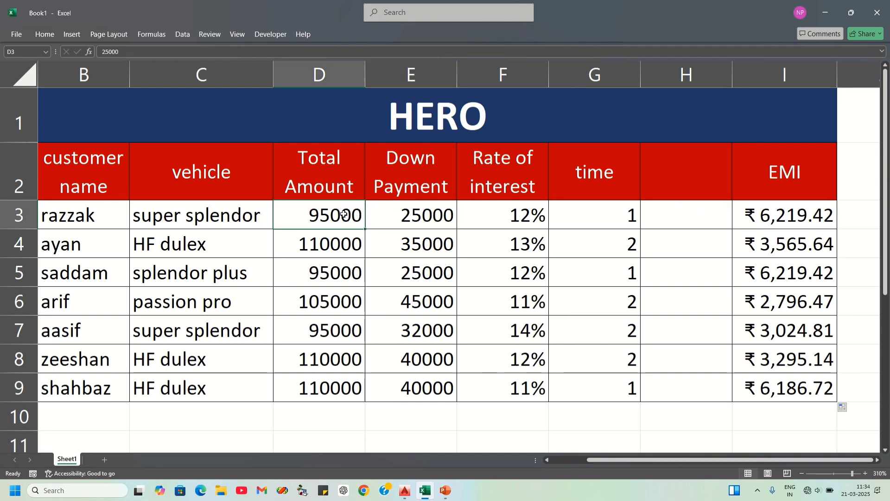
{"action": "left_click", "coordinate": [529, 222]}
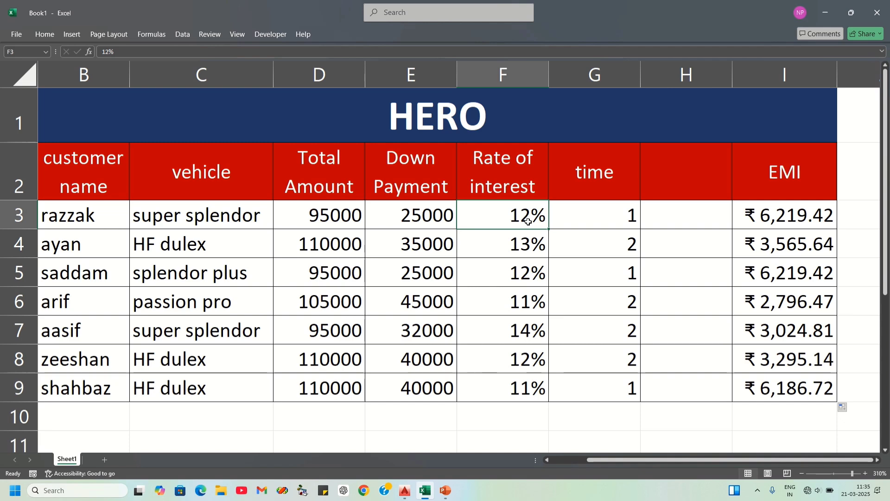
{"action": "left_click", "coordinate": [766, 225]}
{"action": "left_click", "coordinate": [503, 213]}
{"action": "left_click", "coordinate": [790, 220]}
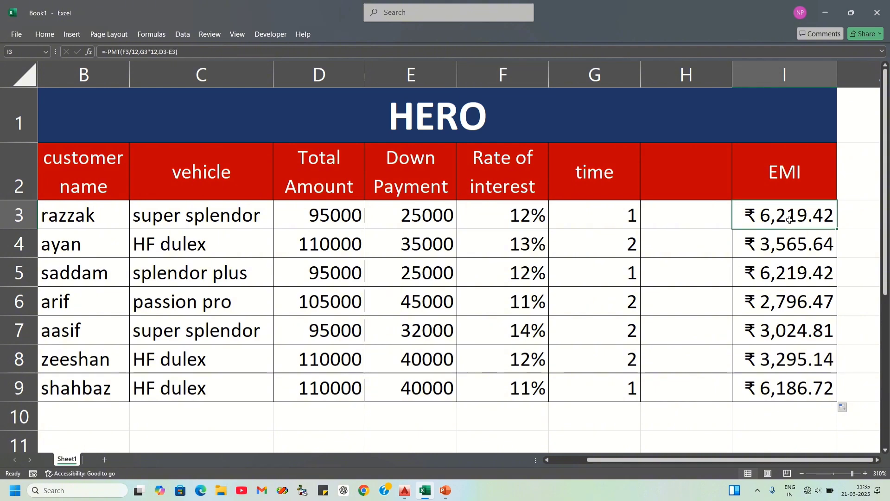
{"action": "left_click", "coordinate": [525, 219]}
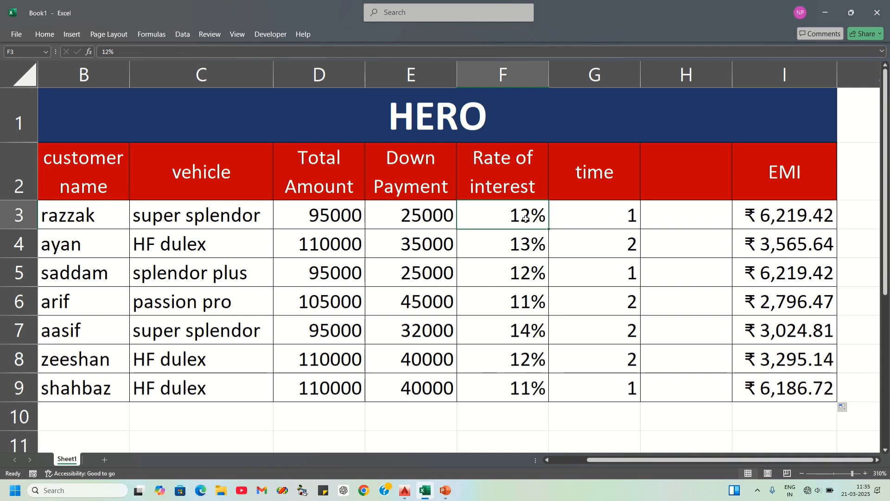
{"action": "left_click", "coordinate": [618, 224]}
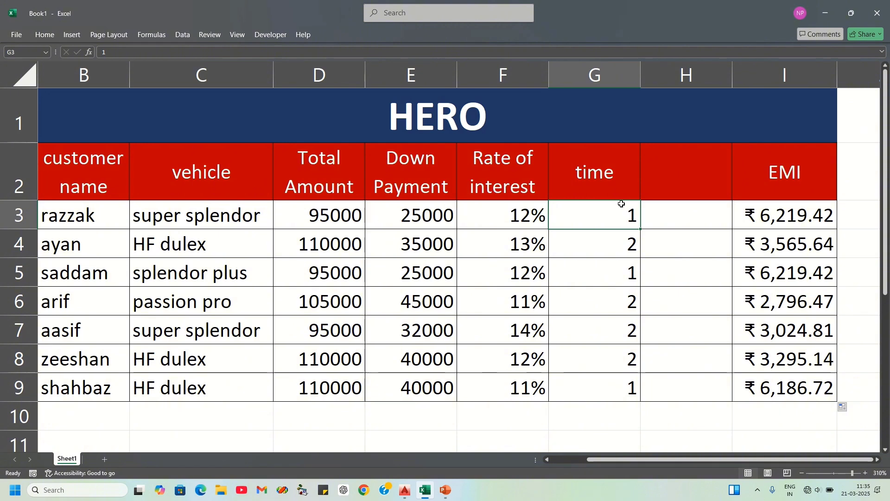
{"action": "left_click", "coordinate": [767, 224]}
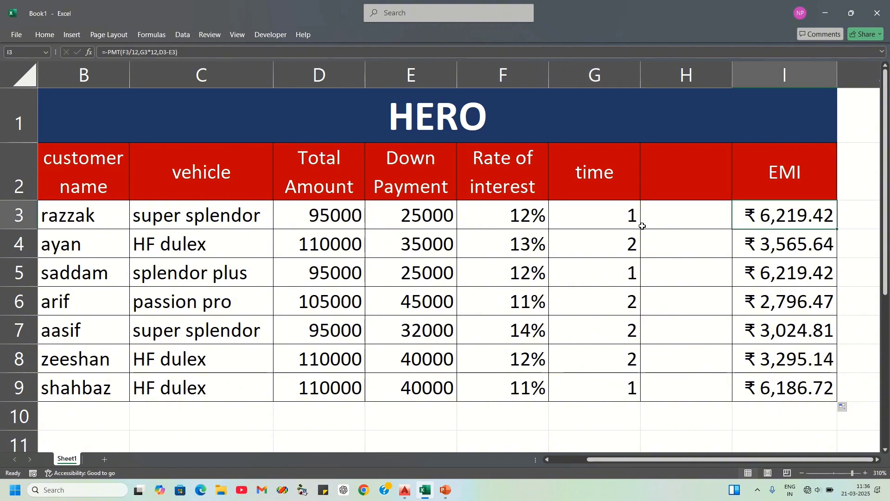
{"action": "left_click", "coordinate": [604, 217]}
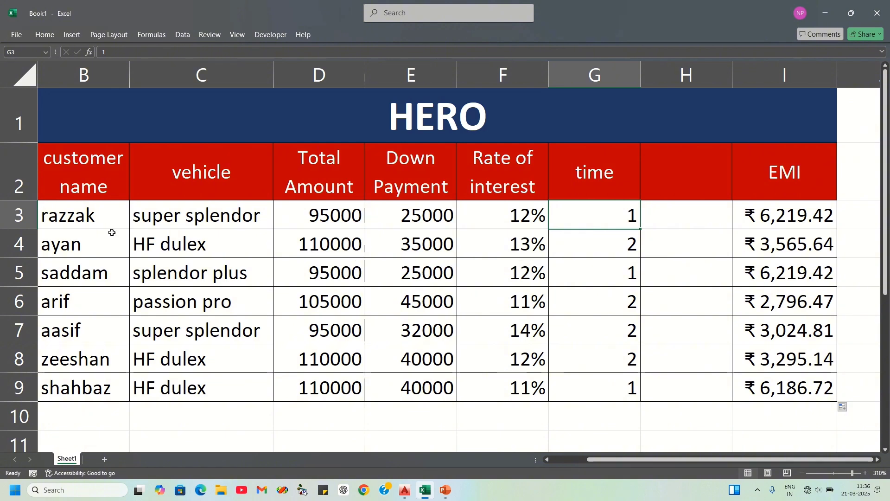
Examine the customer names and row 4's vehicle, total amount, down payment, rate of interest, time and EMI formula
{"action": "left_click_drag", "start_coordinate": [101, 220], "coordinate": [77, 385]}
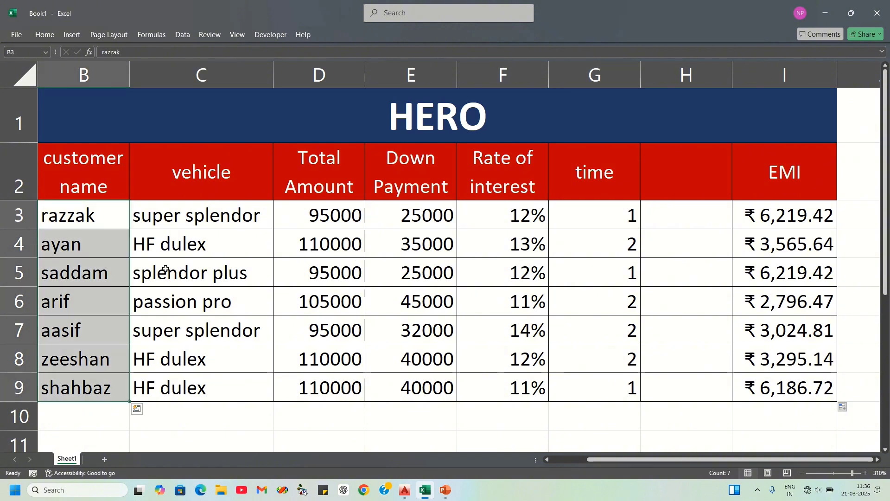
{"action": "left_click", "coordinate": [103, 247]}
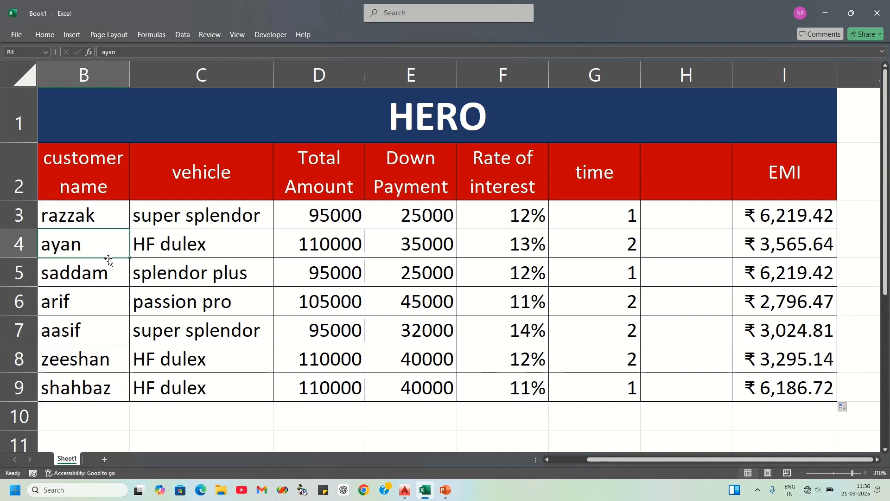
{"action": "left_click", "coordinate": [105, 276]}
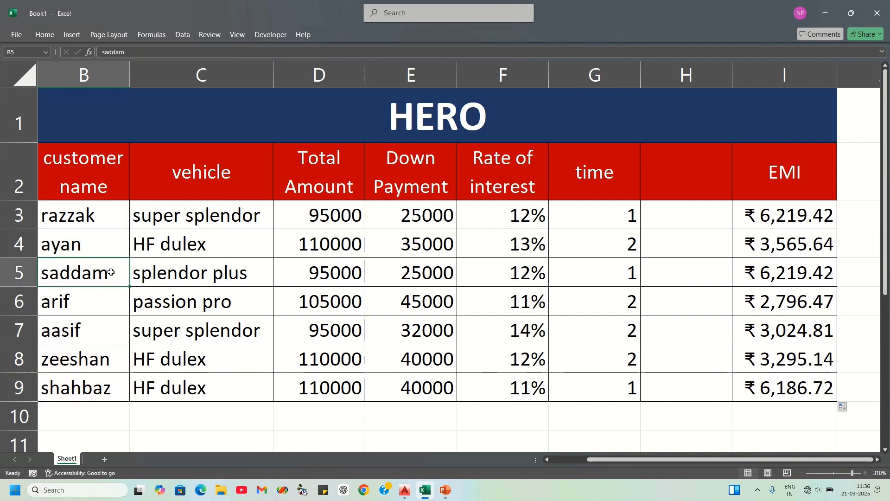
{"action": "left_click", "coordinate": [116, 247]}
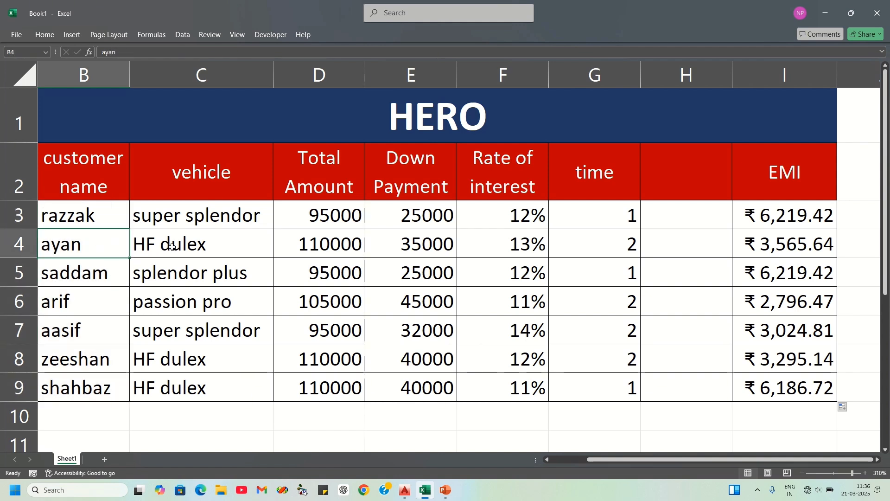
{"action": "left_click", "coordinate": [172, 246]}
{"action": "left_click", "coordinate": [337, 242]}
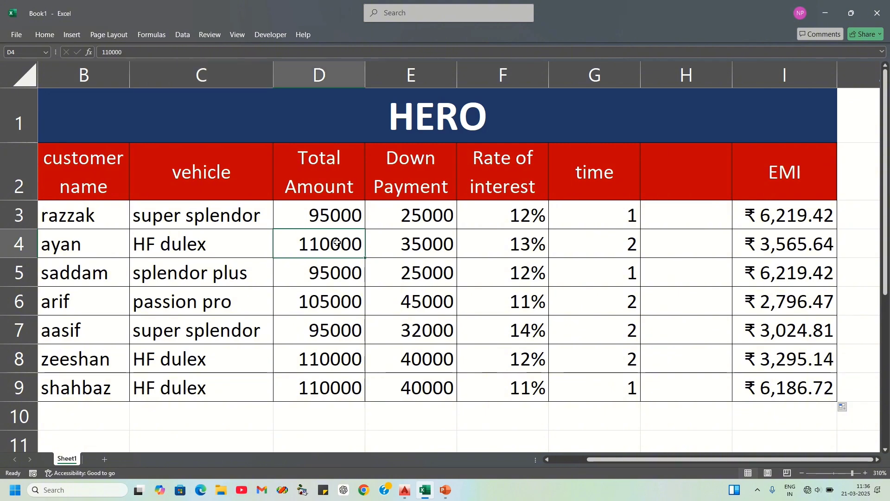
{"action": "left_click", "coordinate": [415, 250]}
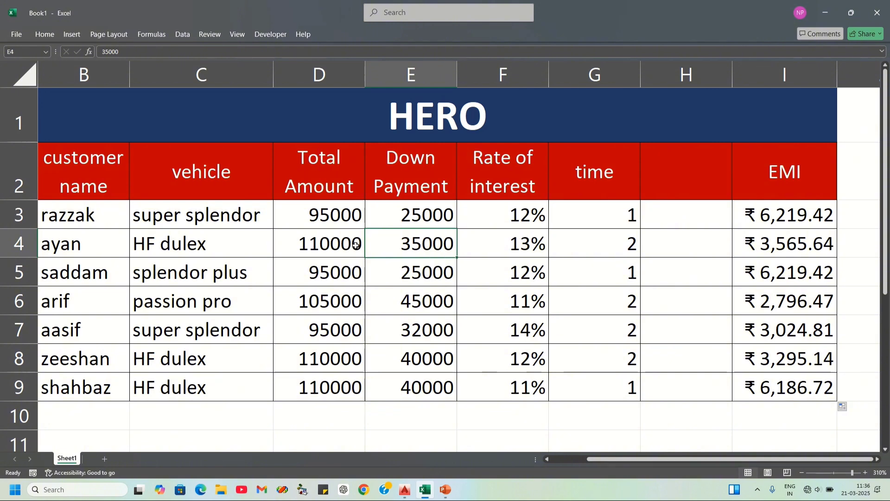
{"action": "left_click", "coordinate": [506, 244]}
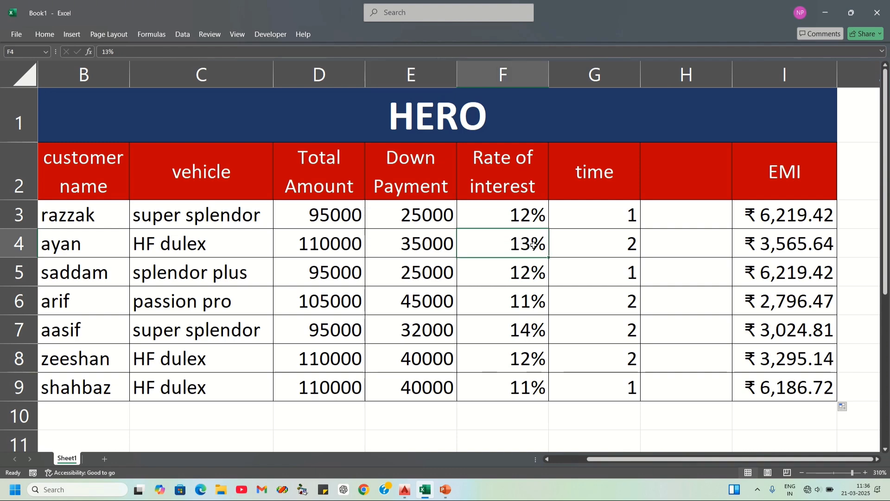
{"action": "left_click", "coordinate": [577, 247]}
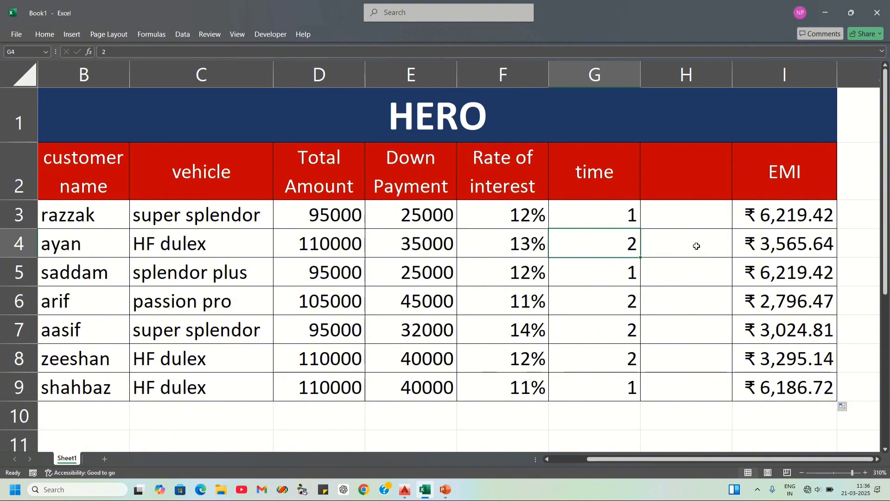
{"action": "left_click", "coordinate": [769, 248]}
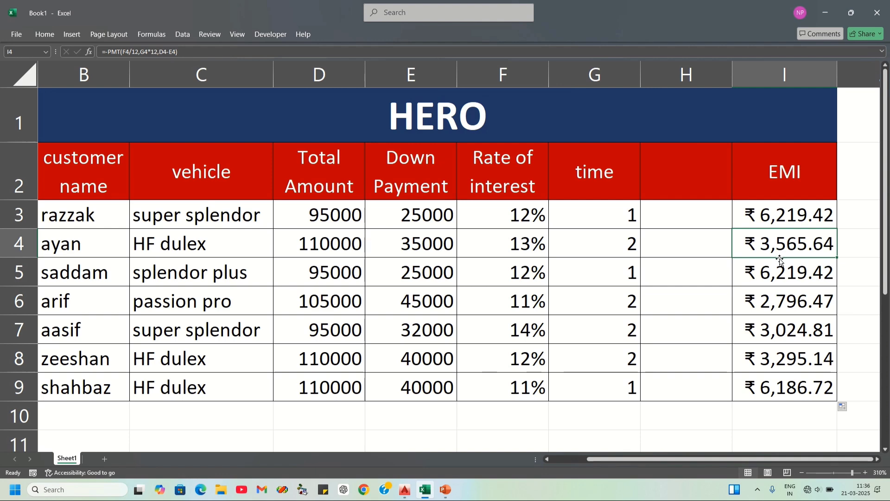
Clear all the EMI results in cells I3:I9
{"action": "left_click_drag", "start_coordinate": [784, 364], "coordinate": [784, 381]}
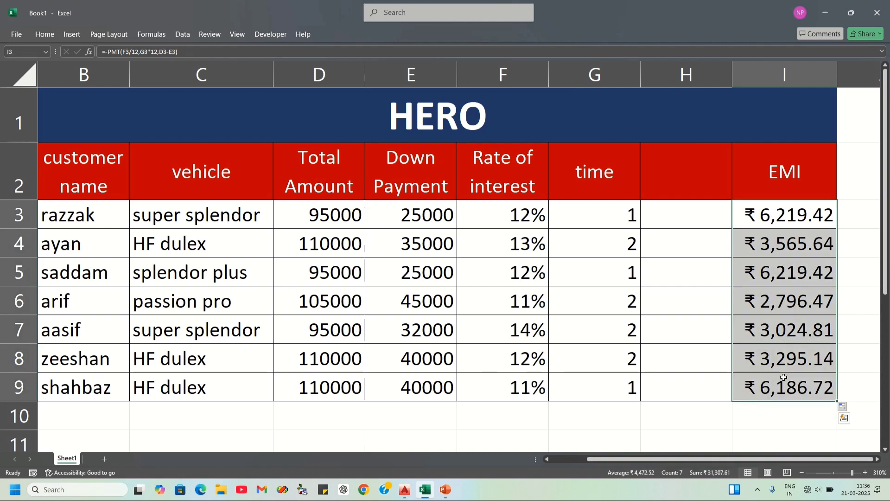
{"action": "key", "text": "Delete"}
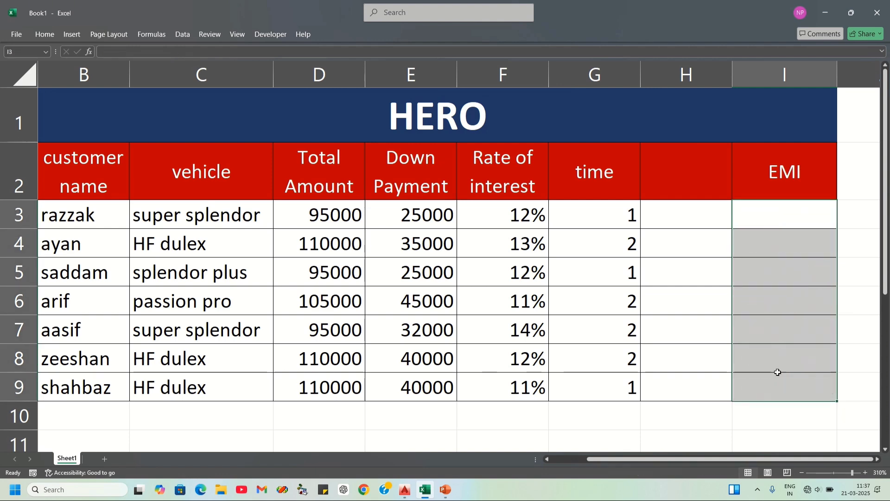
Begin a PMT formula in cell I3 with the monthly rate F3/12 as its rate argument
{"action": "left_click", "coordinate": [785, 216]}
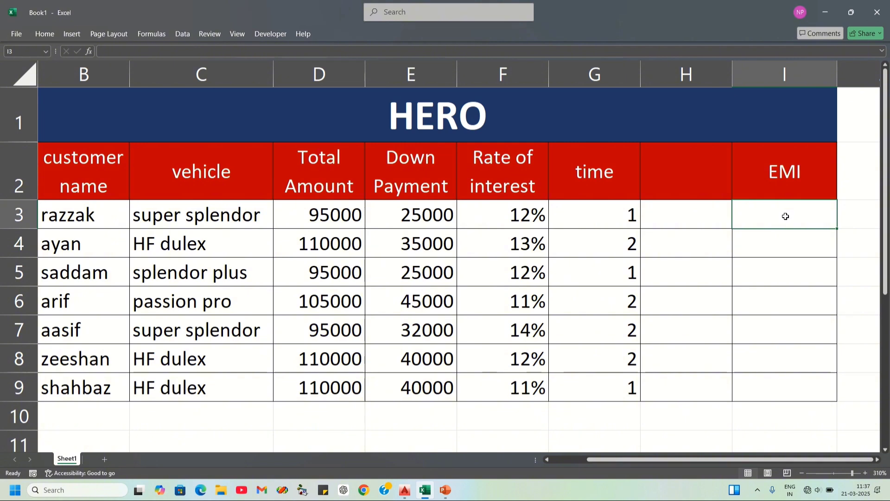
{"action": "type", "text": "="}
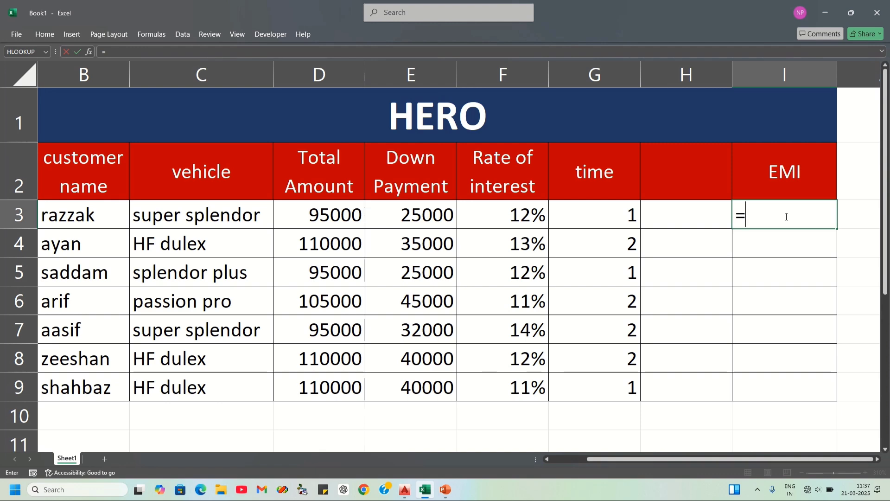
{"action": "type", "text": "pmt"}
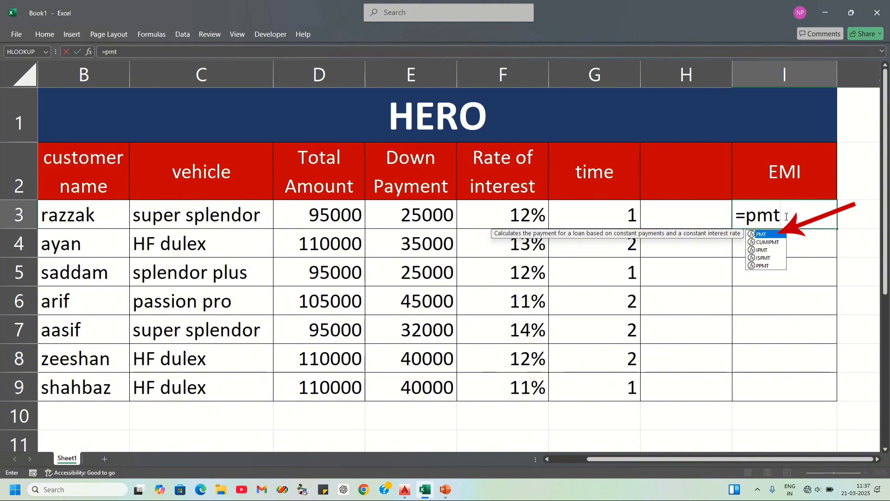
{"action": "key", "text": "Tab"}
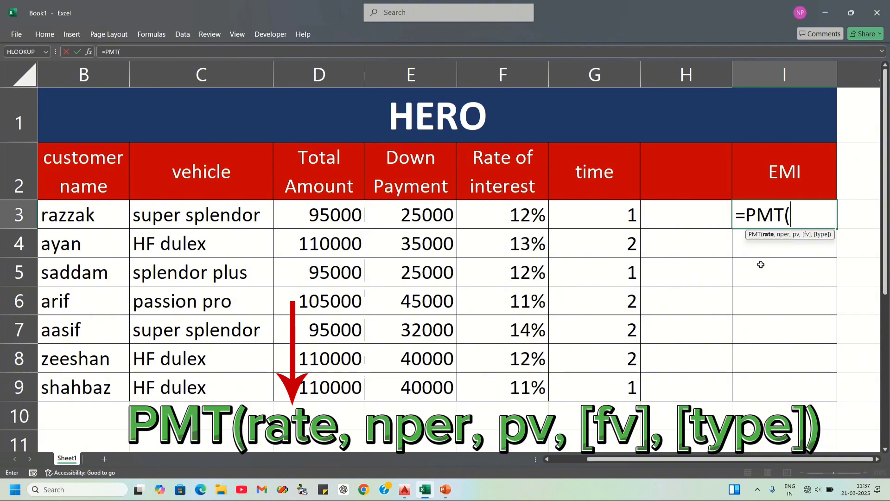
{"action": "left_click", "coordinate": [493, 217]}
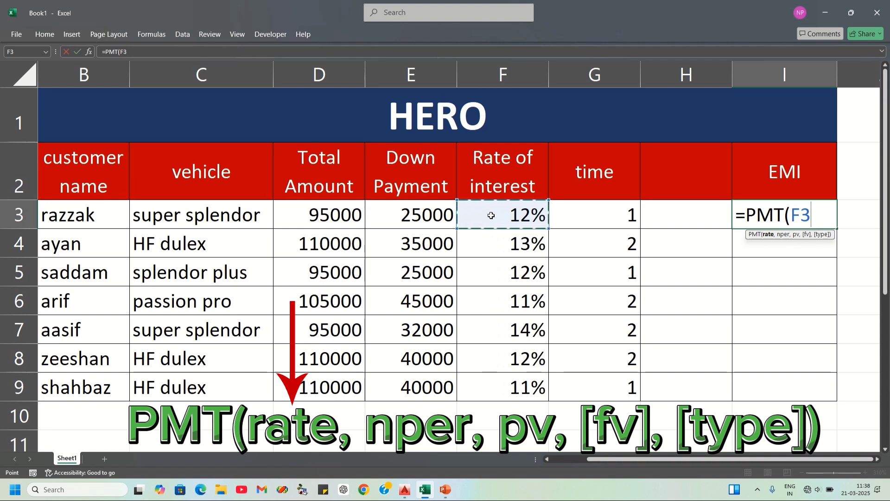
{"action": "type", "text": "/12"}
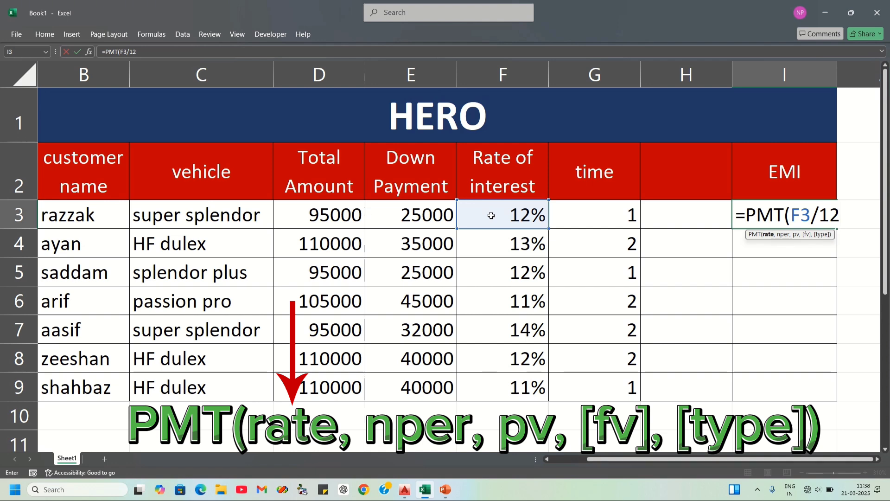
Add G3*12 as the nper argument of the PMT formula in I3
{"action": "type", "text": ","}
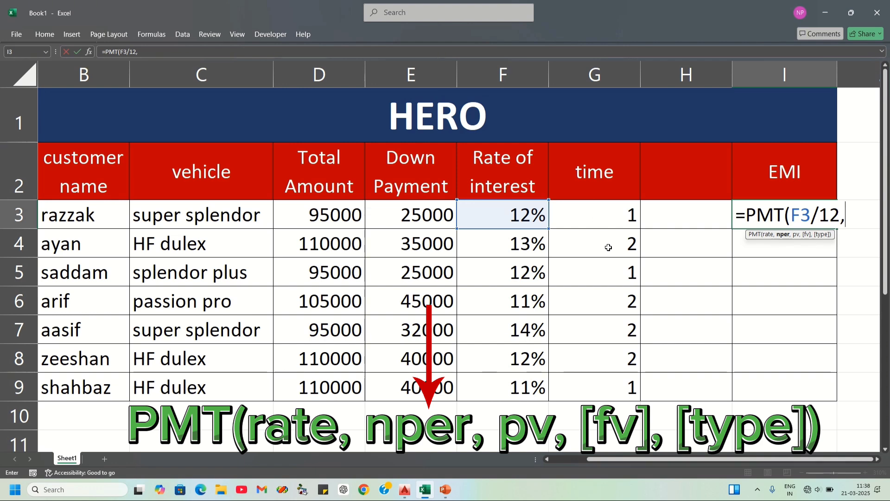
{"action": "left_click", "coordinate": [614, 218]}
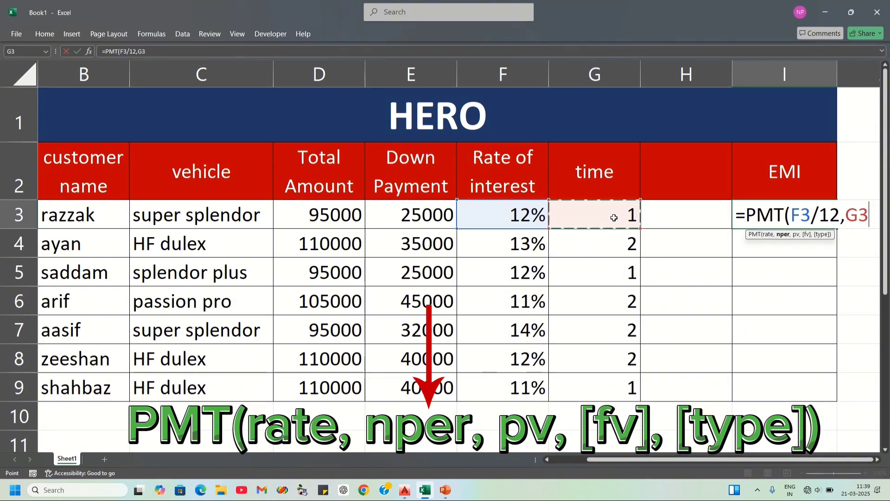
{"action": "type", "text": "*"}
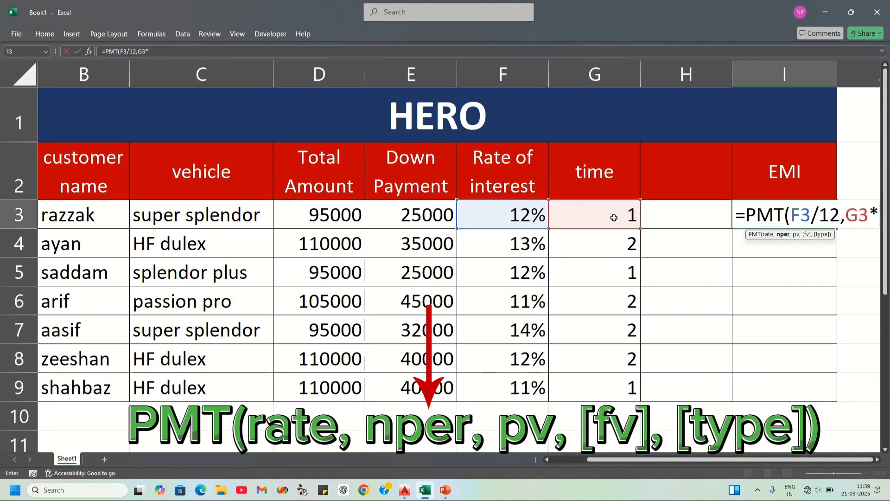
{"action": "type", "text": "12"}
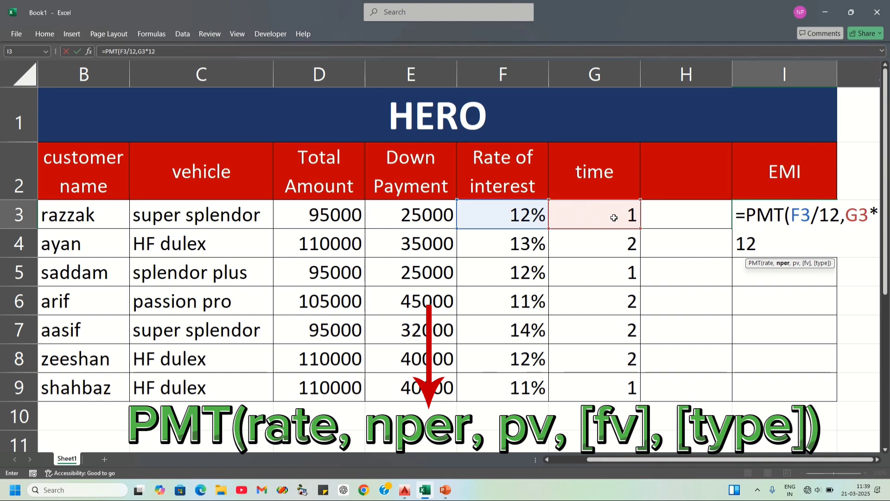
Complete the PMT formula in I3 with D3-E3 as its pv argument and enter it
{"action": "type", "text": ","}
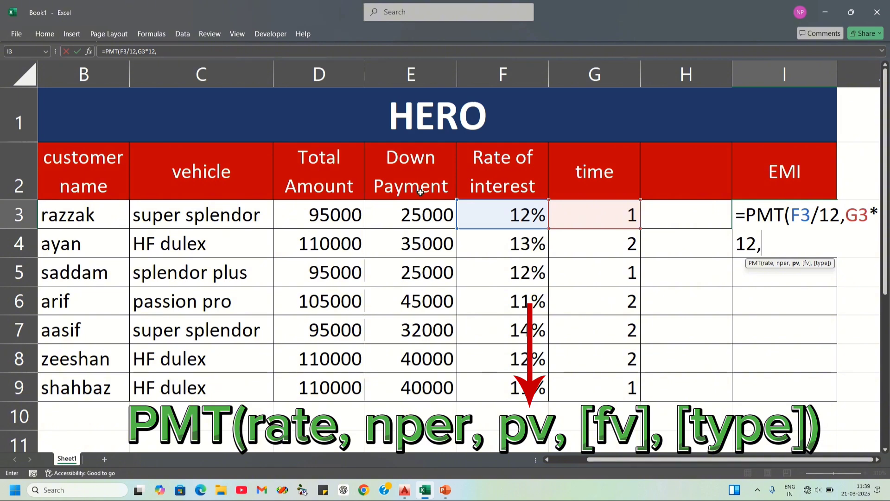
{"action": "left_click", "coordinate": [355, 222]}
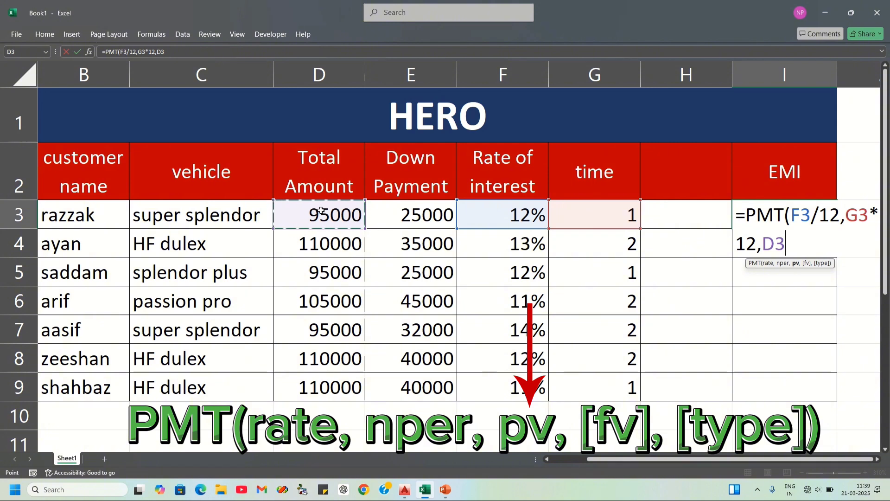
{"action": "type", "text": "-"}
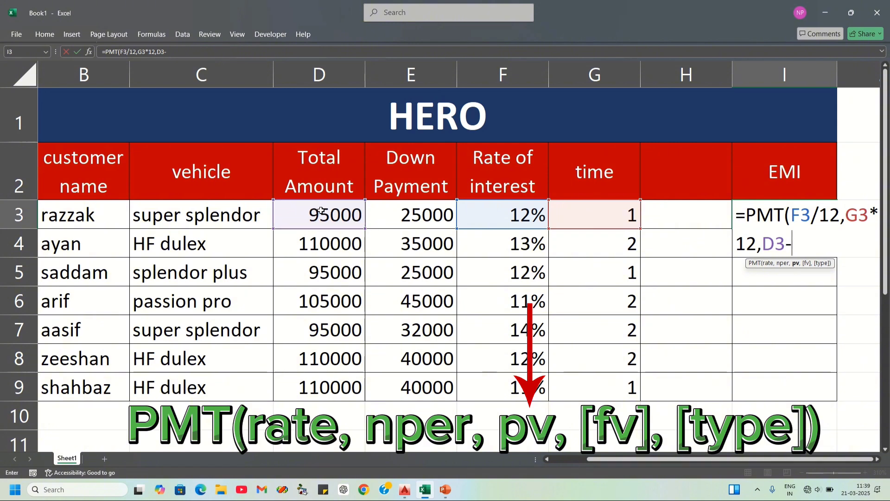
{"action": "left_click", "coordinate": [409, 212]}
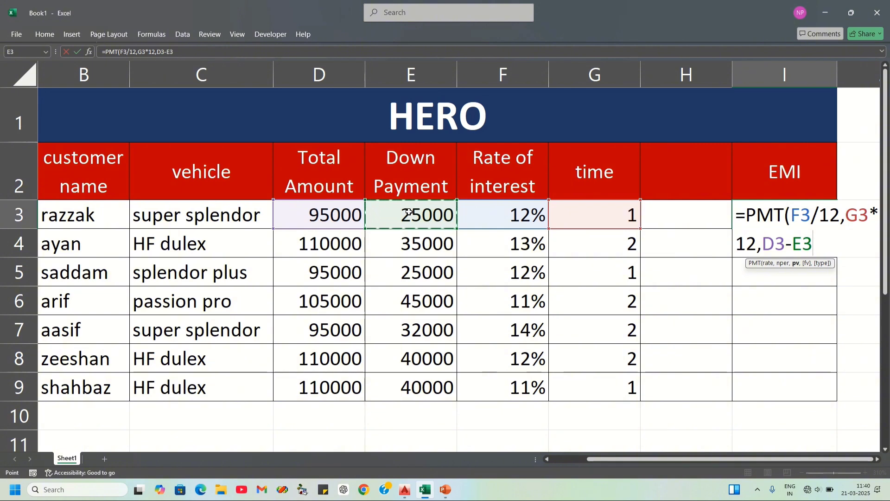
{"action": "key", "text": "Return"}
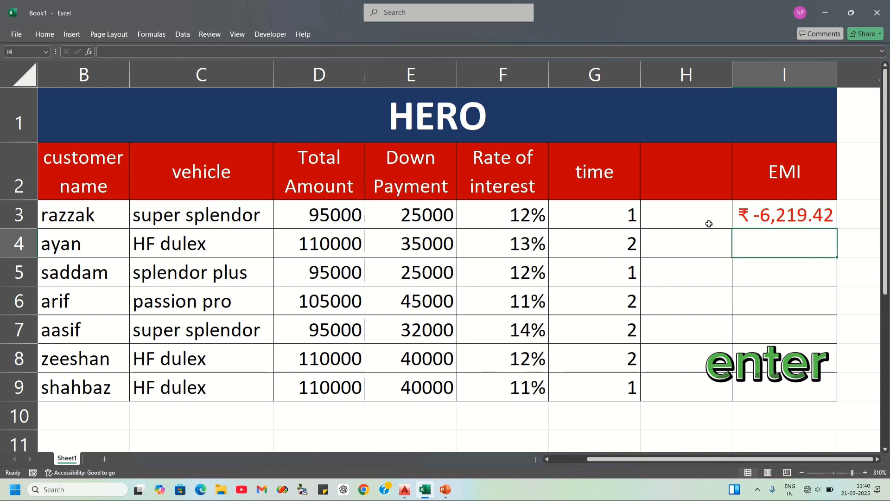
Put a minus sign before PMT in cell I3's formula so that it reads =-PMT(F3/12,G3*12,D3-E3)
{"action": "left_click", "coordinate": [766, 212]}
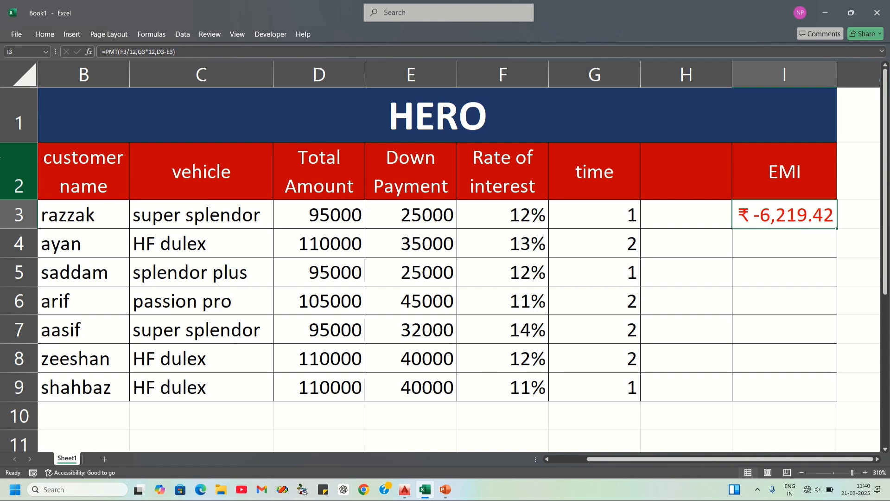
{"action": "left_click", "coordinate": [108, 50]}
{"action": "left_click", "coordinate": [107, 49]}
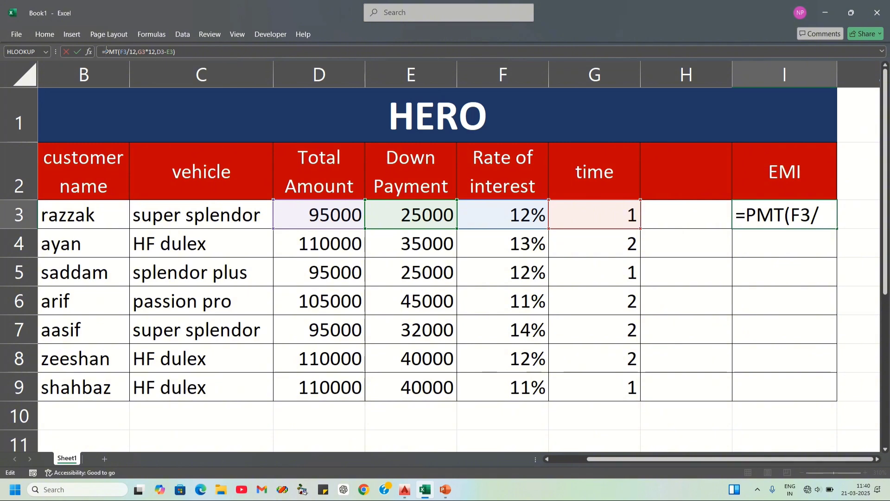
{"action": "type", "text": "-"}
{"action": "key", "text": "Return"}
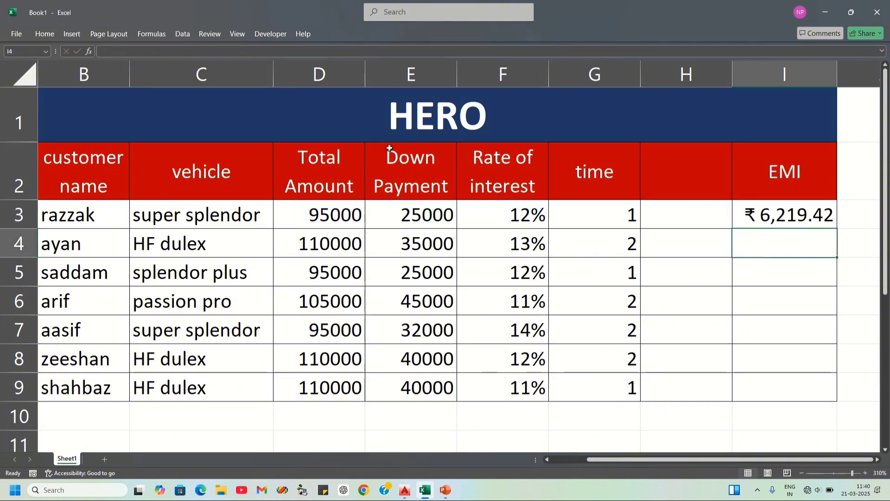
Fill the EMI formula from I3 down through cell I9
{"action": "left_click", "coordinate": [792, 217]}
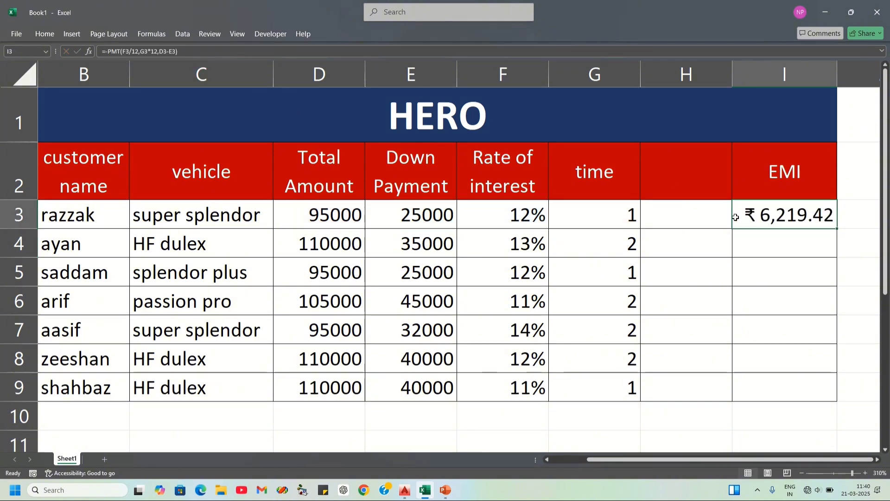
{"action": "double_click", "coordinate": [839, 228]}
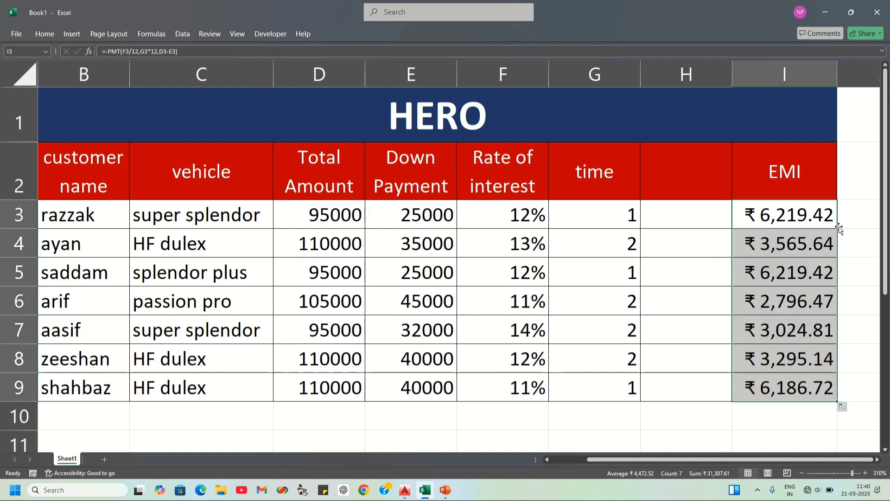